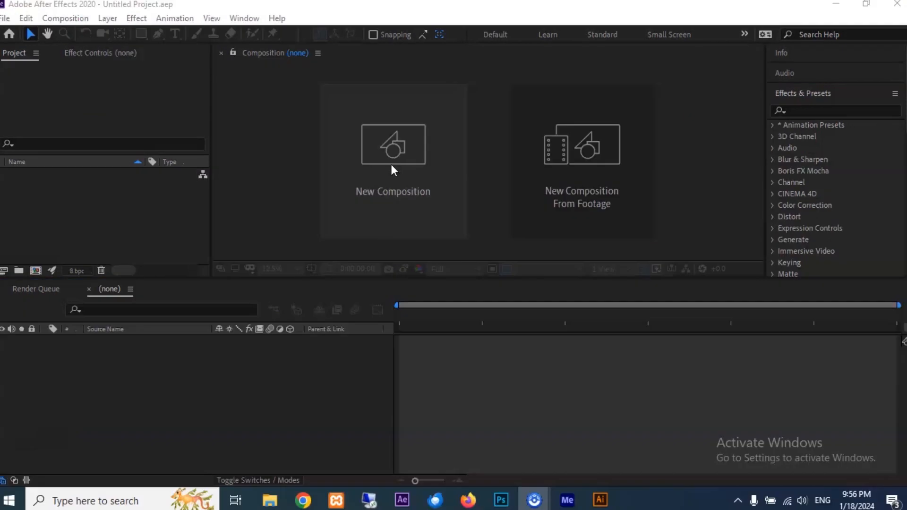
Step: Create a composition with the HDTV 1080 25 preset, 25 frames per second and a duration of 0:00:05:00
left_click(415, 162)
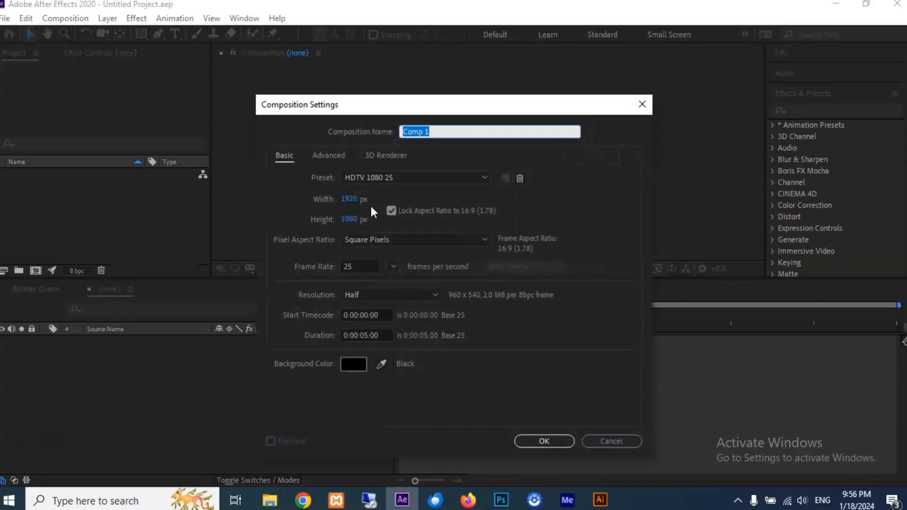
left_click(371, 177)
left_click(387, 339)
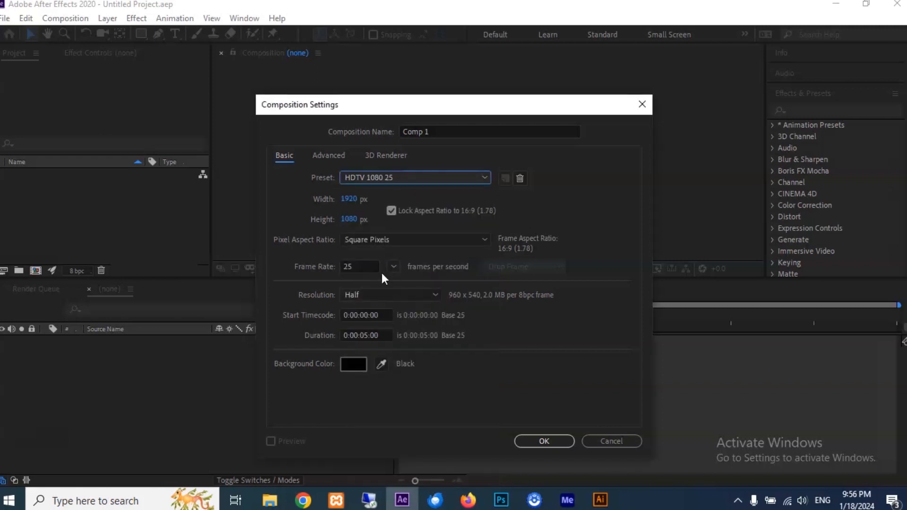
left_click(392, 266)
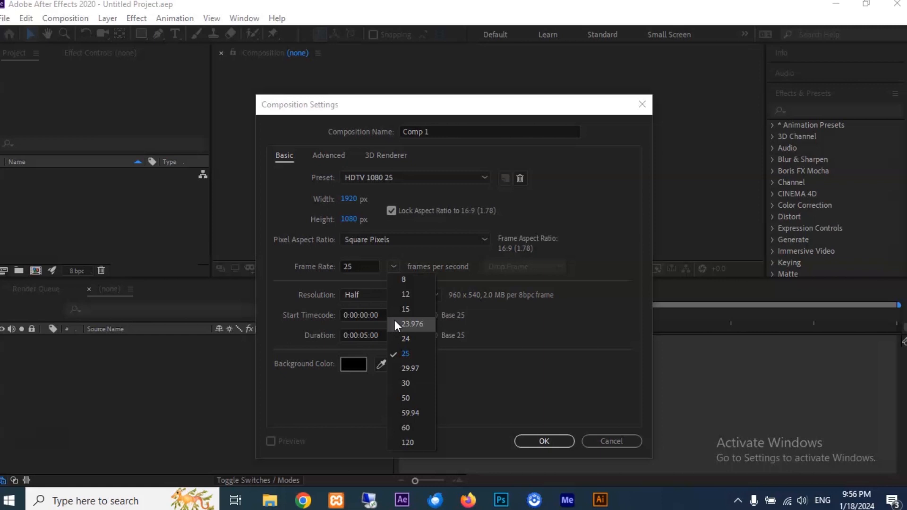
left_click(400, 354)
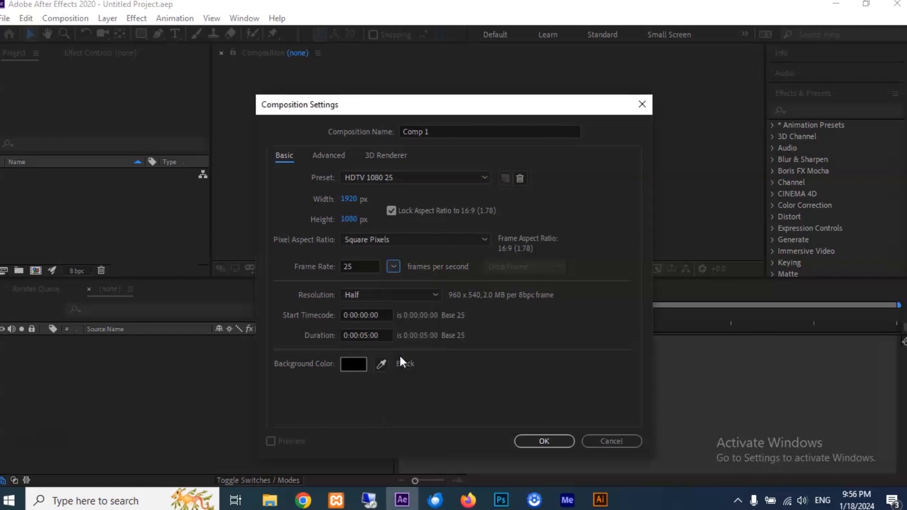
left_click(363, 335)
left_click_drag(358, 336, 393, 334)
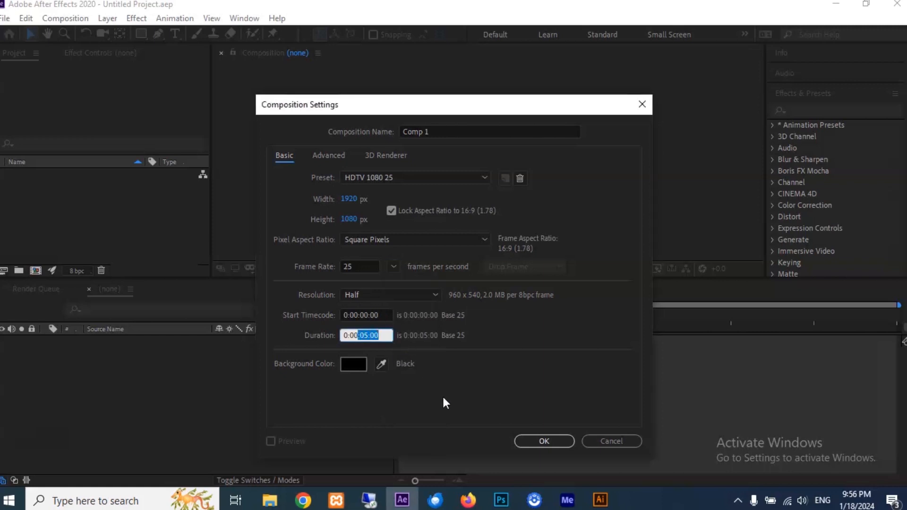
left_click(537, 441)
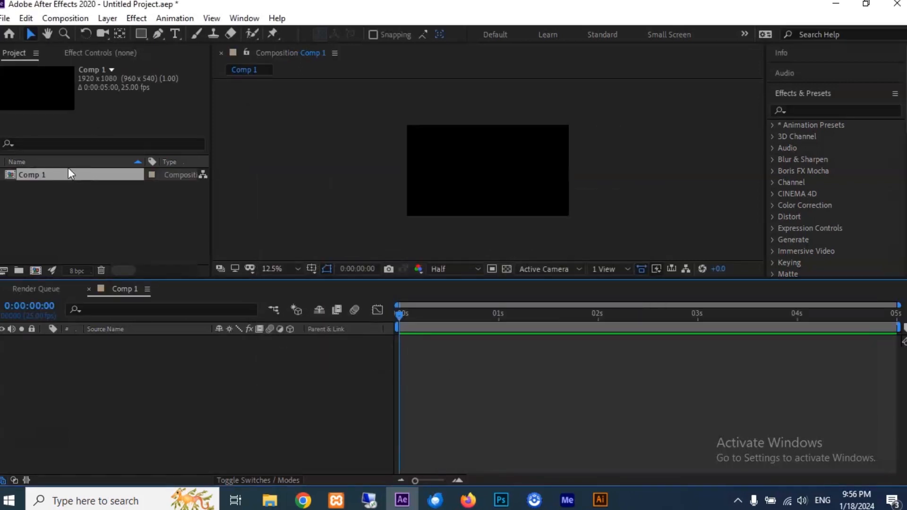
Step: Import free-delivery-van.ai as Composition - Retain Layer Sizes
left_click(5, 18)
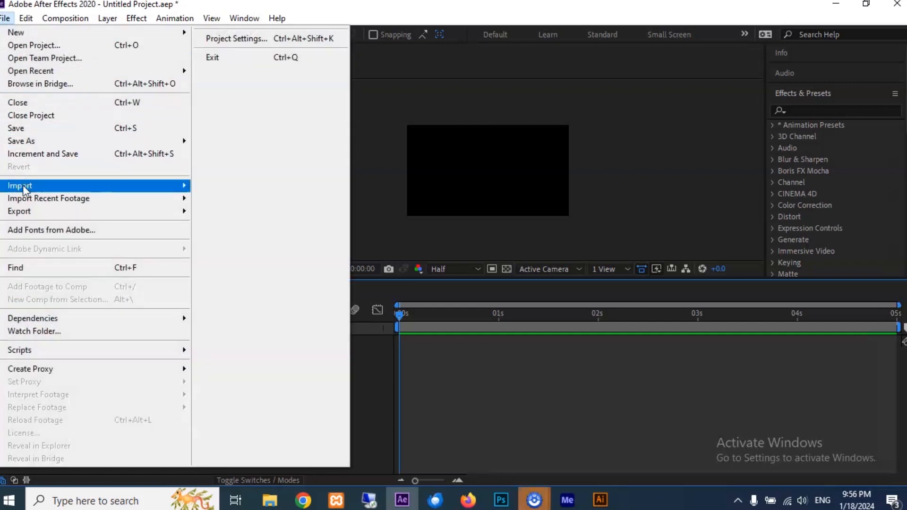
mouse_move(115, 188)
left_click(225, 188)
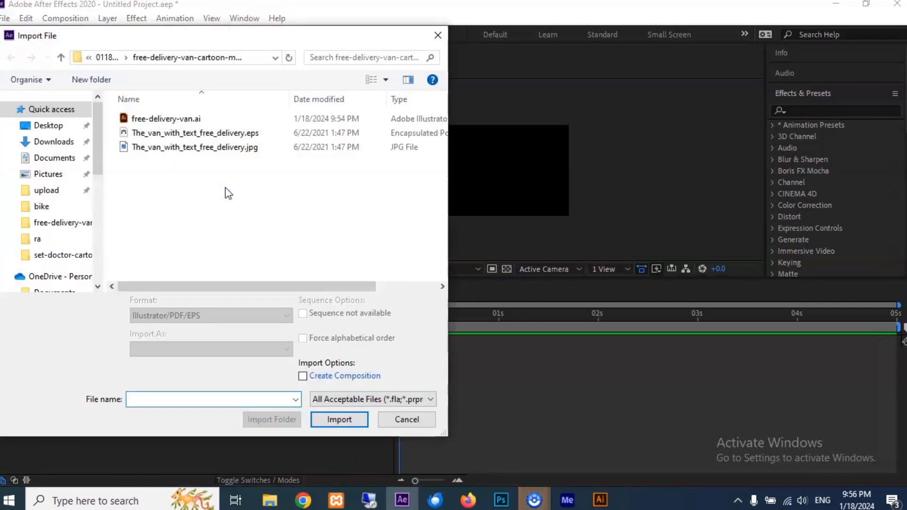
left_click(163, 122)
left_click(162, 121)
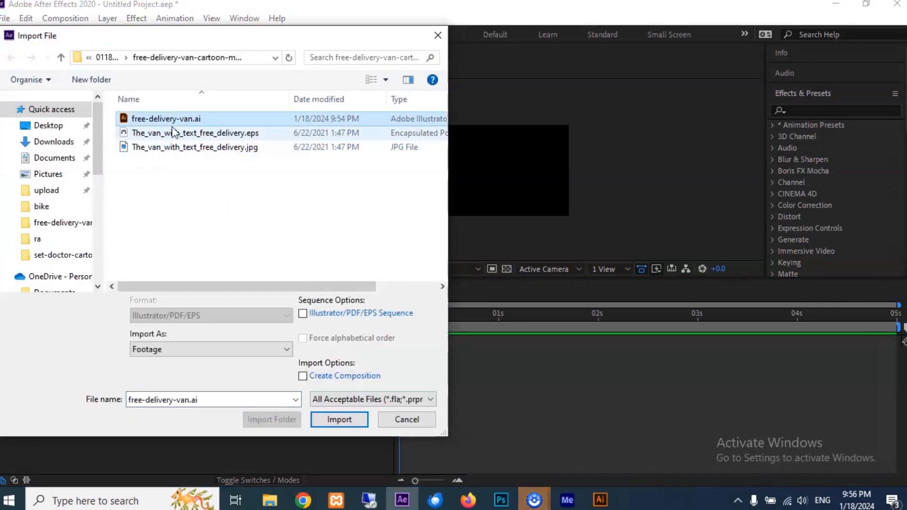
left_click(154, 353)
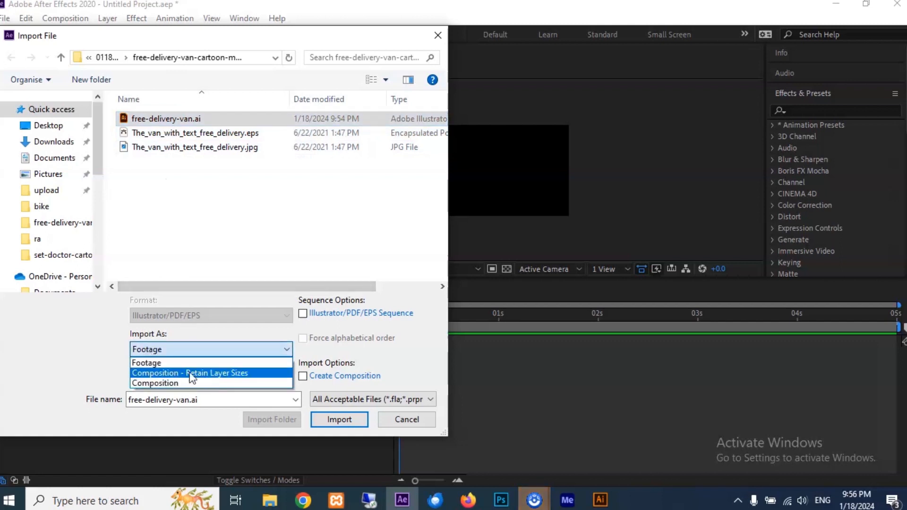
left_click(171, 373)
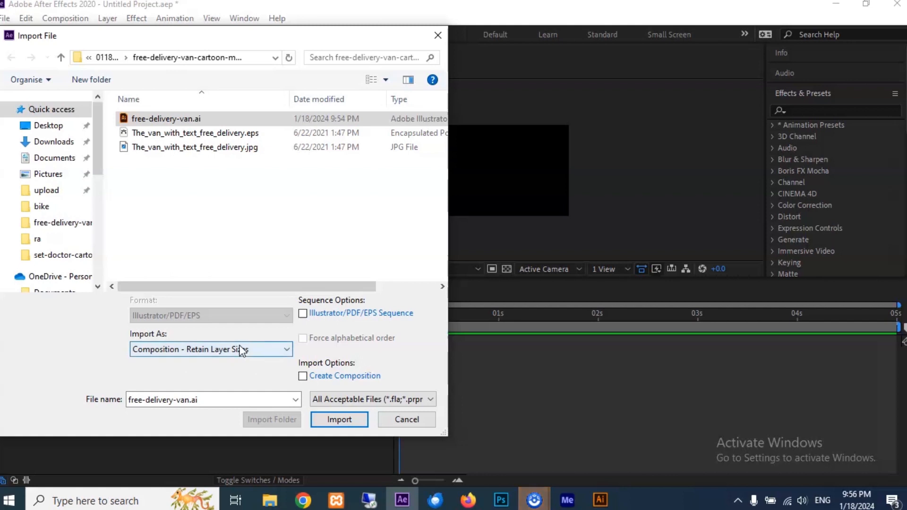
left_click(328, 418)
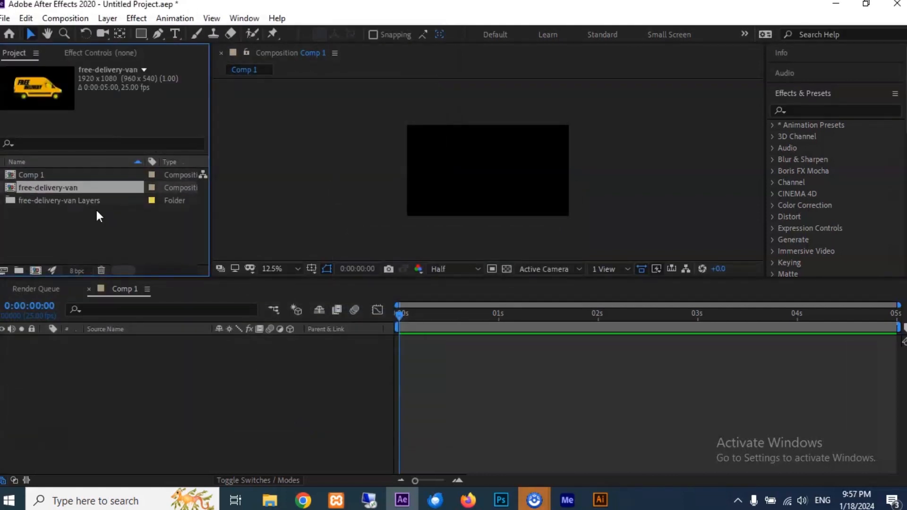
Step: Add the free-delivery-van composition to Comp 1 as a layer and collapse its transformations
left_click_drag(41, 188, 106, 381)
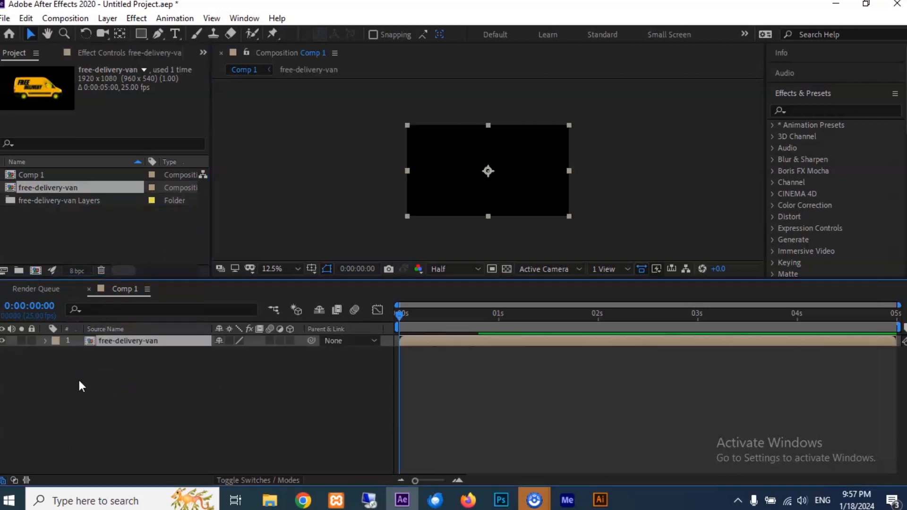
left_click(229, 341)
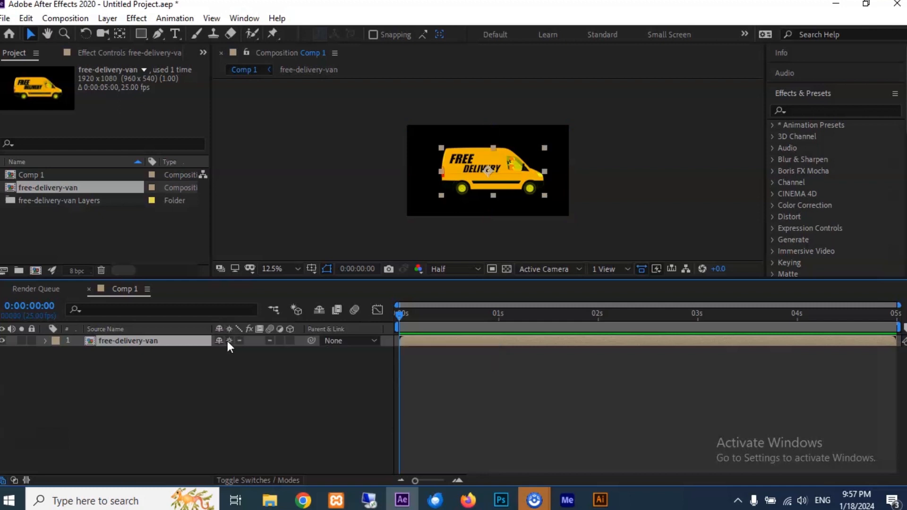
Step: Enable continuous rasterization for all five layers inside the nested free-delivery-van composition
double_click(169, 341)
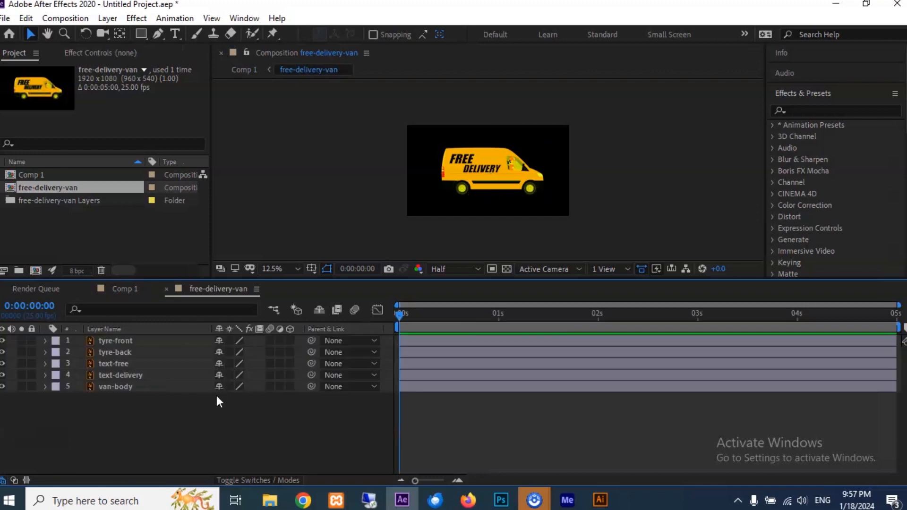
left_click_drag(226, 404, 101, 317)
left_click(229, 386)
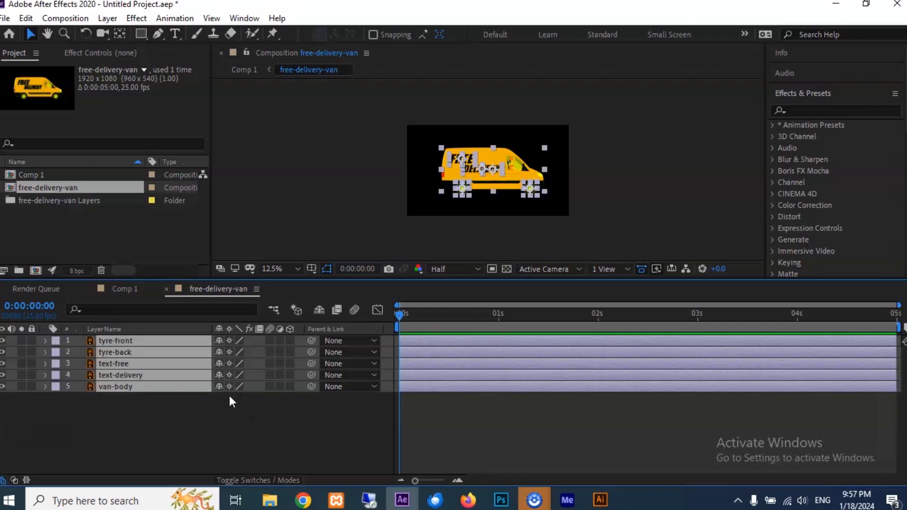
left_click(140, 405)
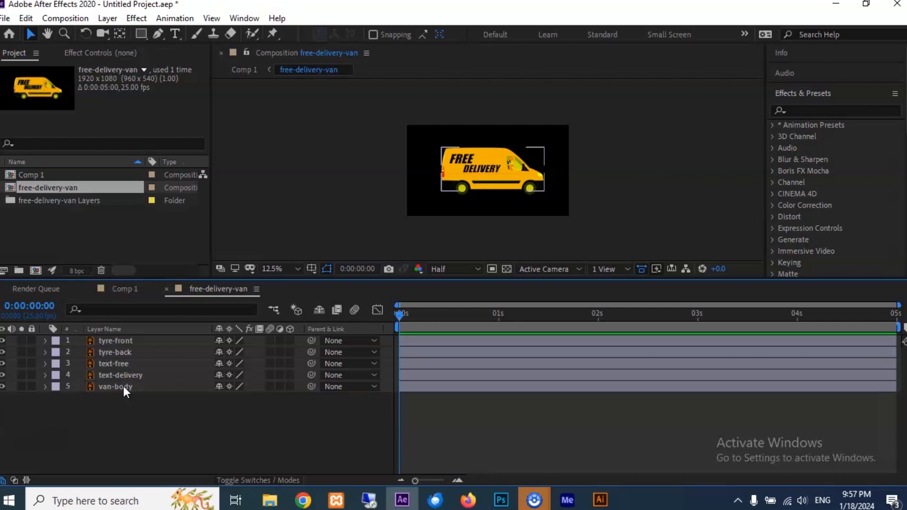
Step: Solo the van-body, text-delivery, text-free, tyre-back and tyre-front layers one at a time to examine each van part
left_click(123, 386)
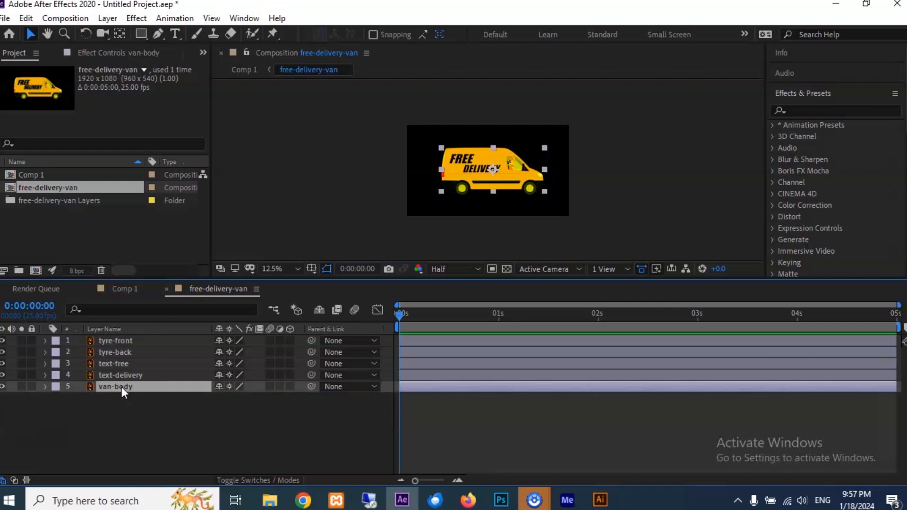
left_click(21, 386)
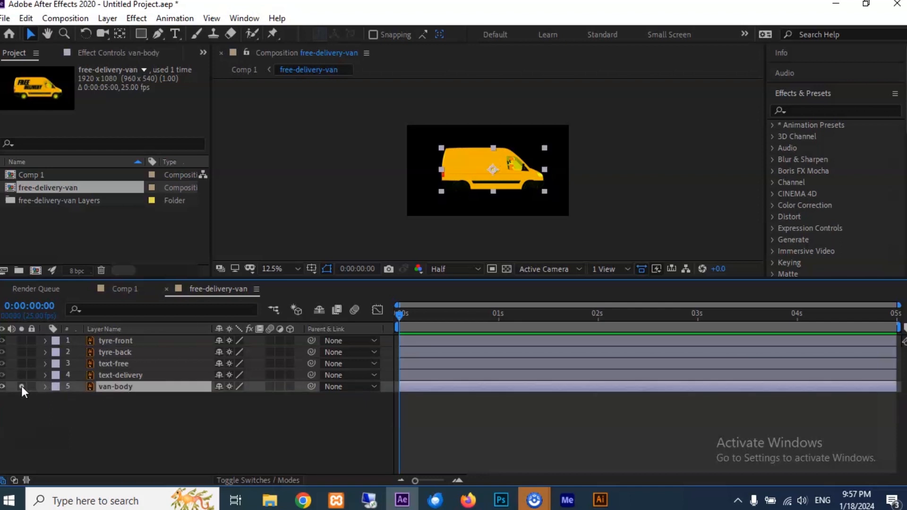
left_click(21, 386)
left_click(21, 386)
left_click(22, 387)
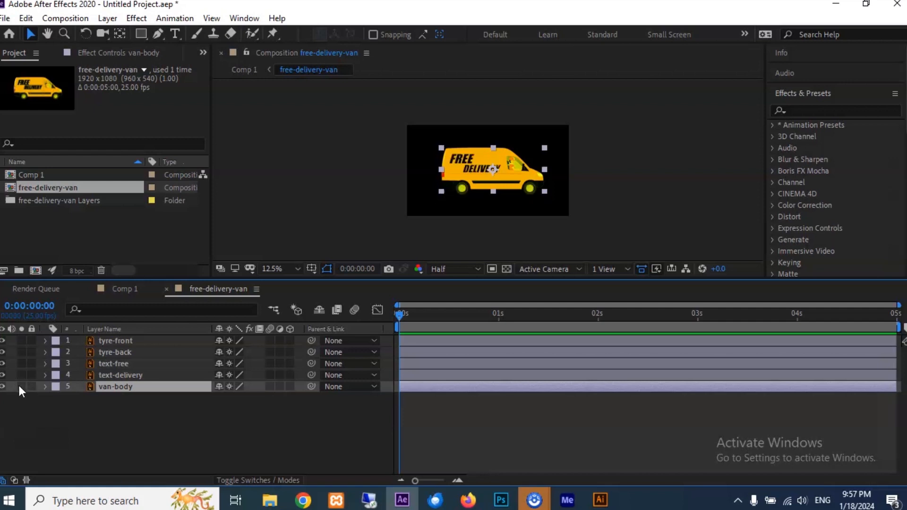
left_click(21, 375)
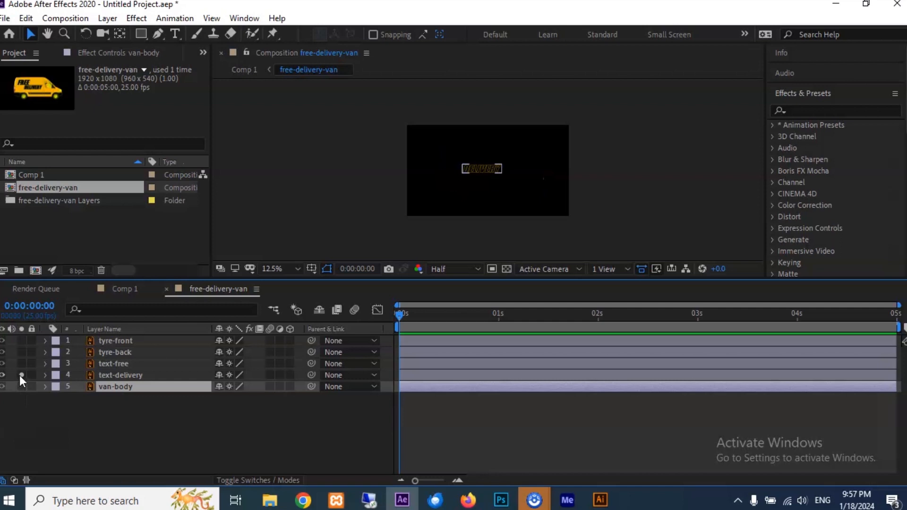
left_click(21, 375)
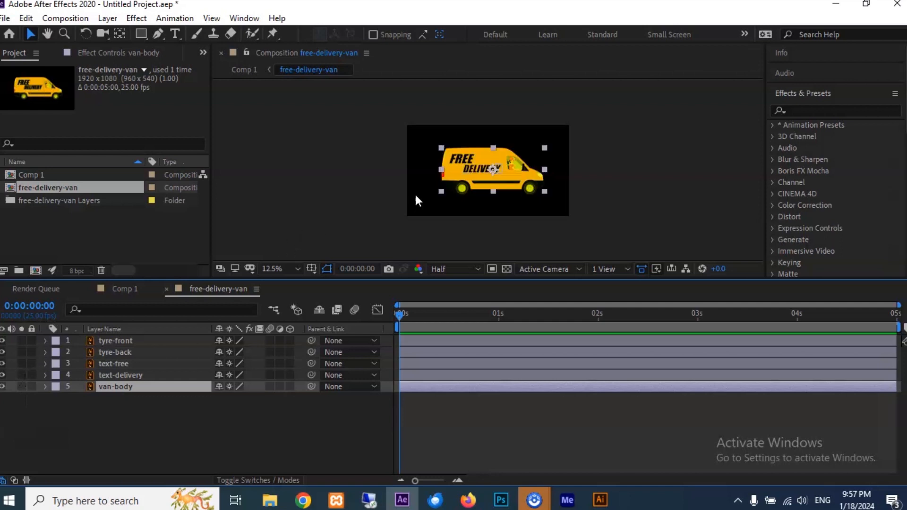
key("period")
left_click(22, 363)
left_click(22, 364)
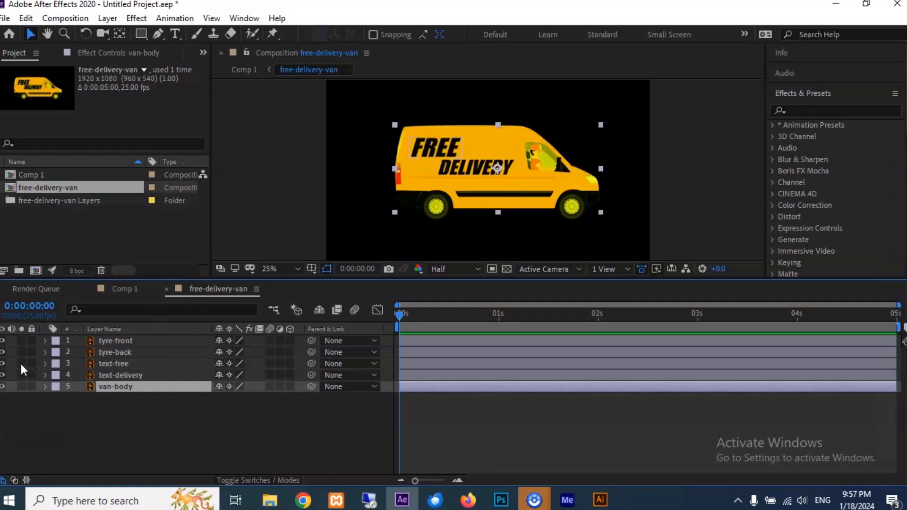
left_click(21, 352)
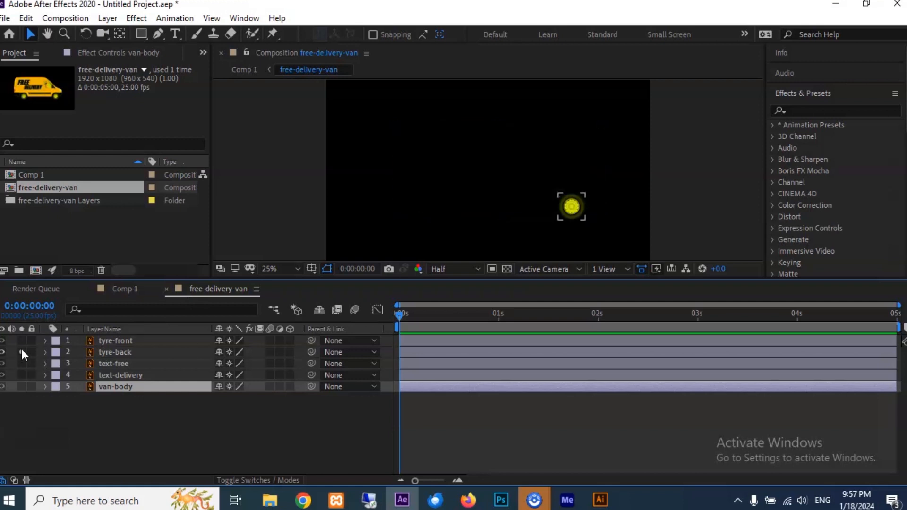
left_click(21, 352)
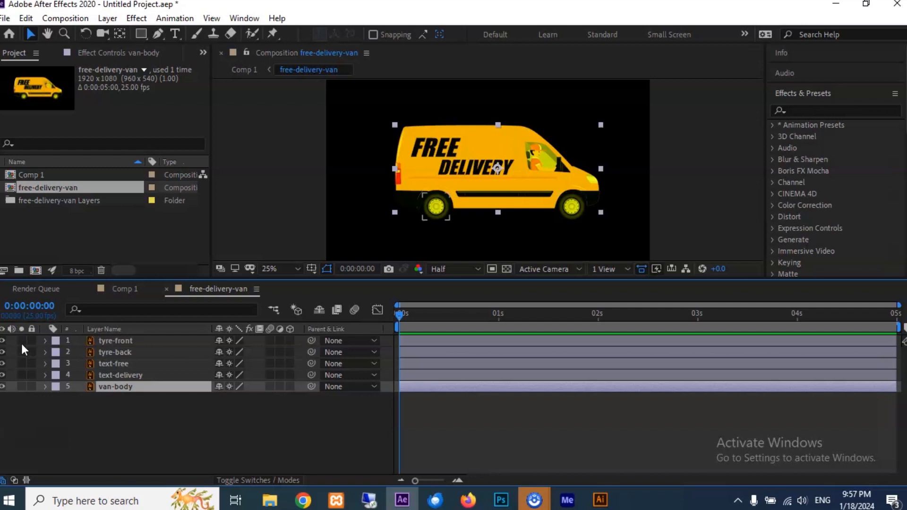
left_click(21, 340)
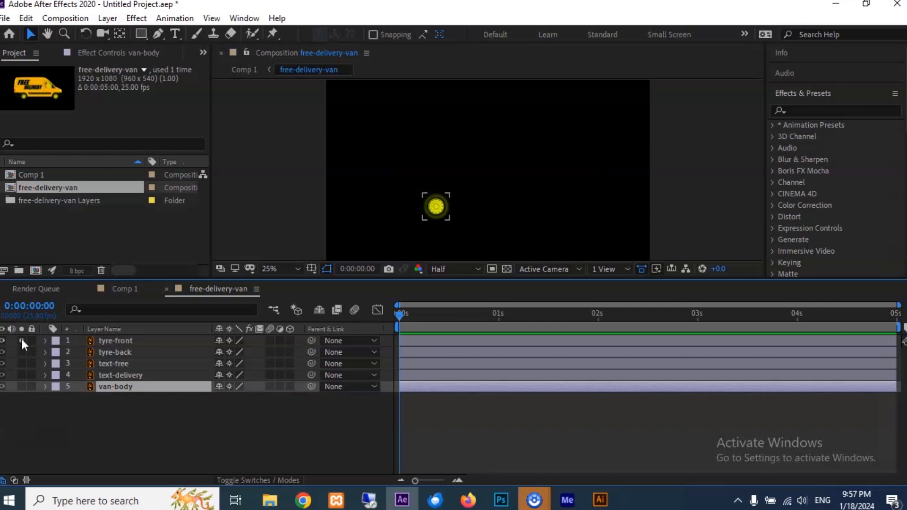
left_click(22, 340)
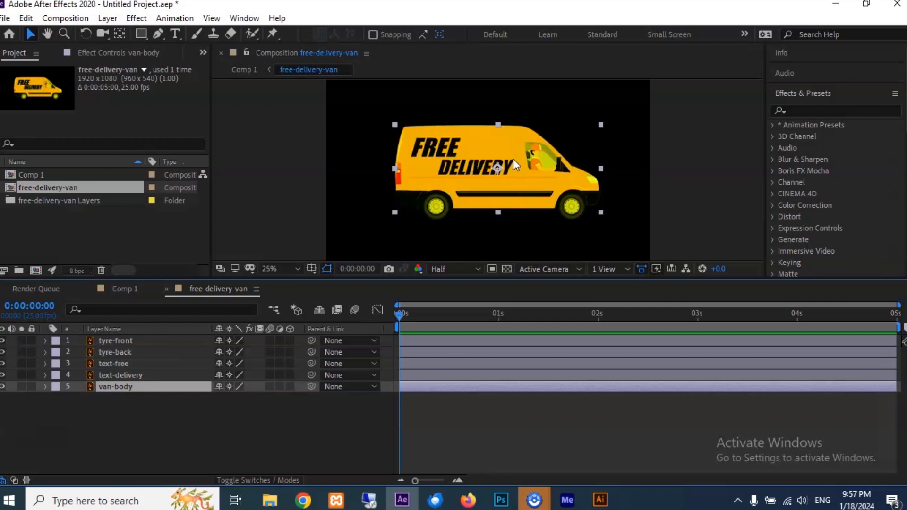
Step: Set starting Rotation keyframes of 0x+0.0° on the tyre-front and tyre-back layers at 0:00:00:00
left_click(118, 344)
left_click(119, 353, "ctrl")
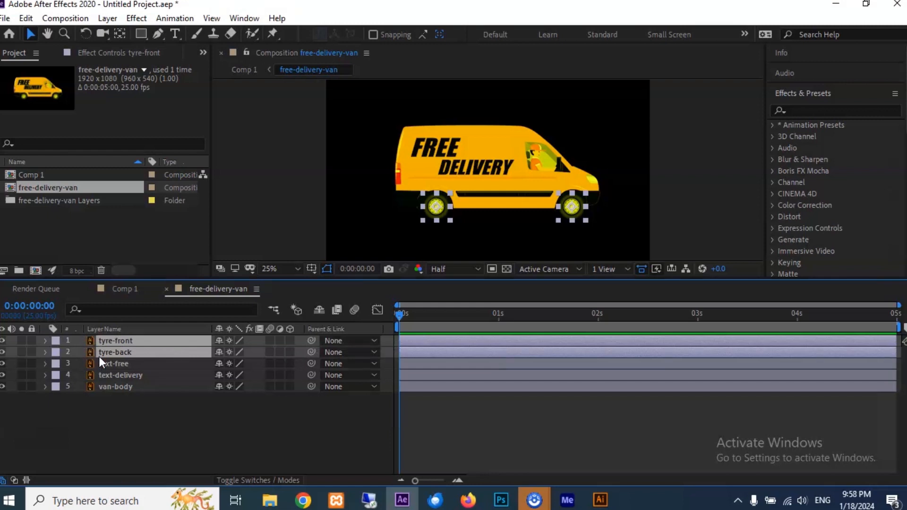
key("r")
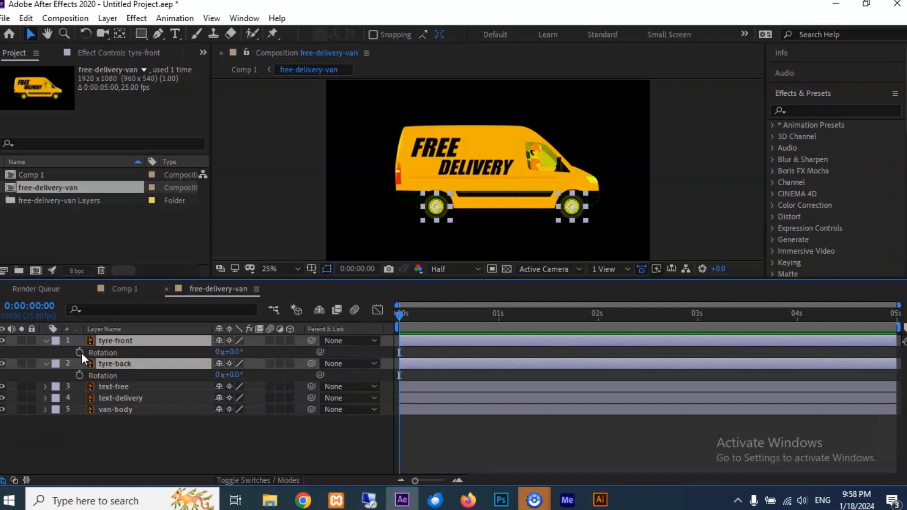
left_click(79, 352)
Step: Keyframe both tyre layers' Rotation at one full revolution at 0:00:04:24 and preview the spin
left_click_drag(571, 321, 892, 321)
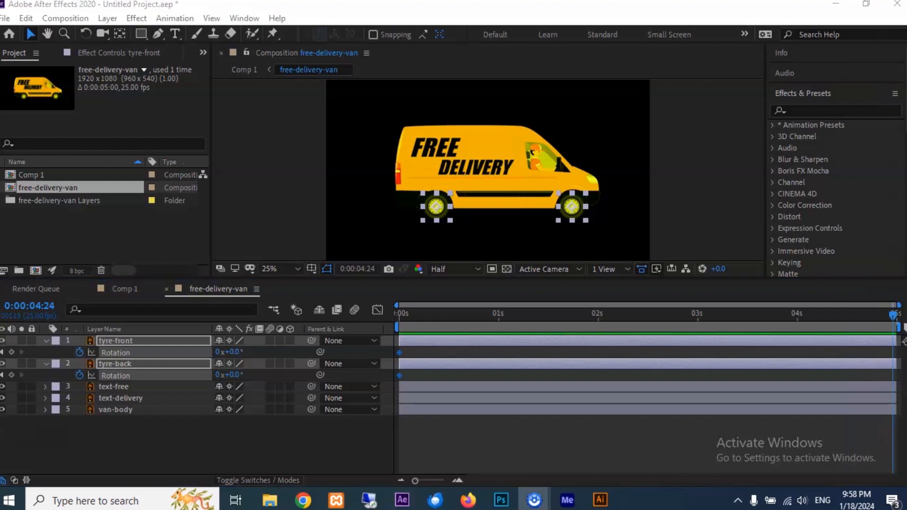
left_click(896, 321)
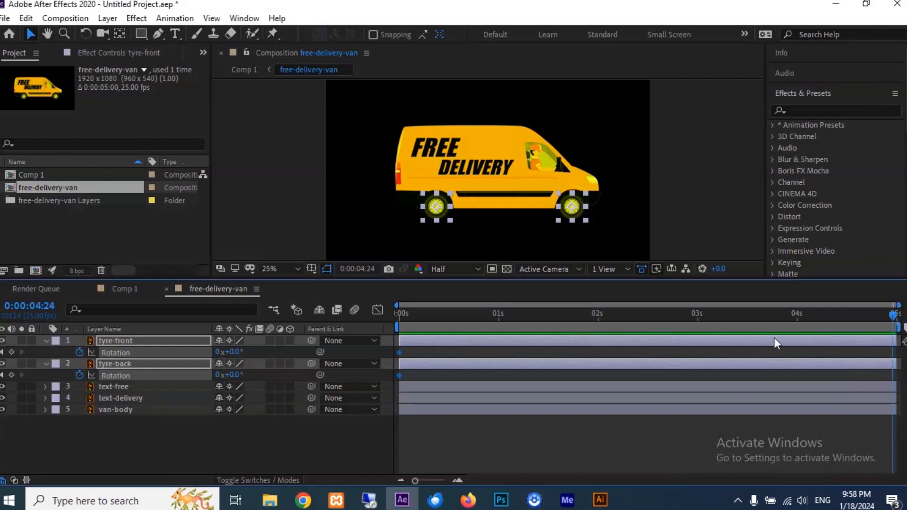
left_click(217, 352)
type("1")
key("Return")
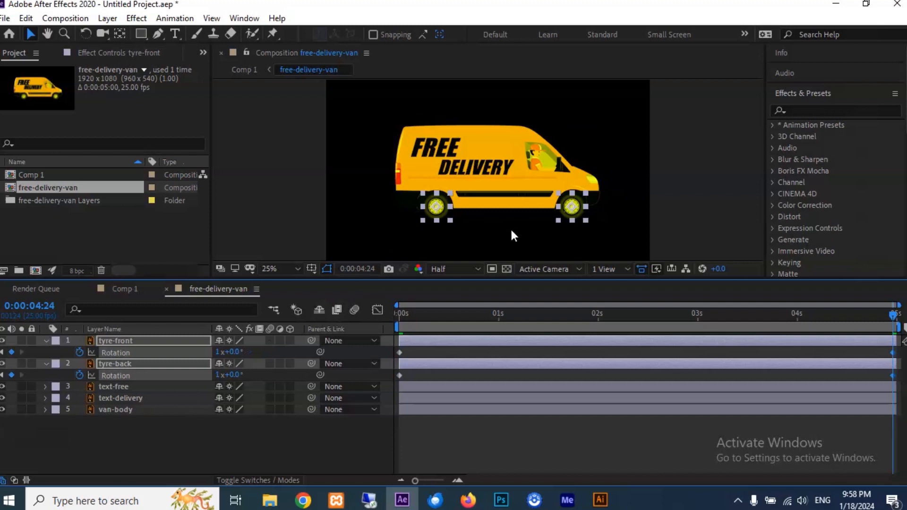
key("space")
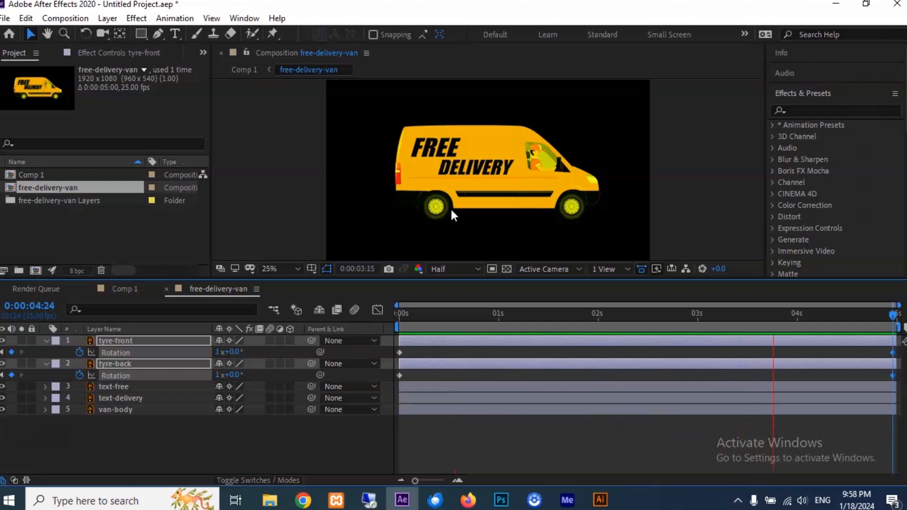
left_click(431, 208)
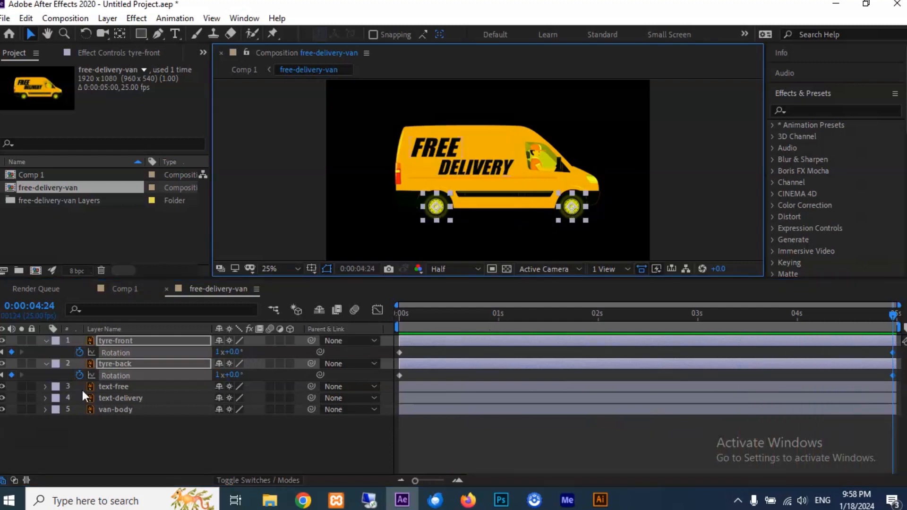
Step: Select the text-free, text-delivery and van-body layers in turn to examine which van part each one holds
left_click(115, 390)
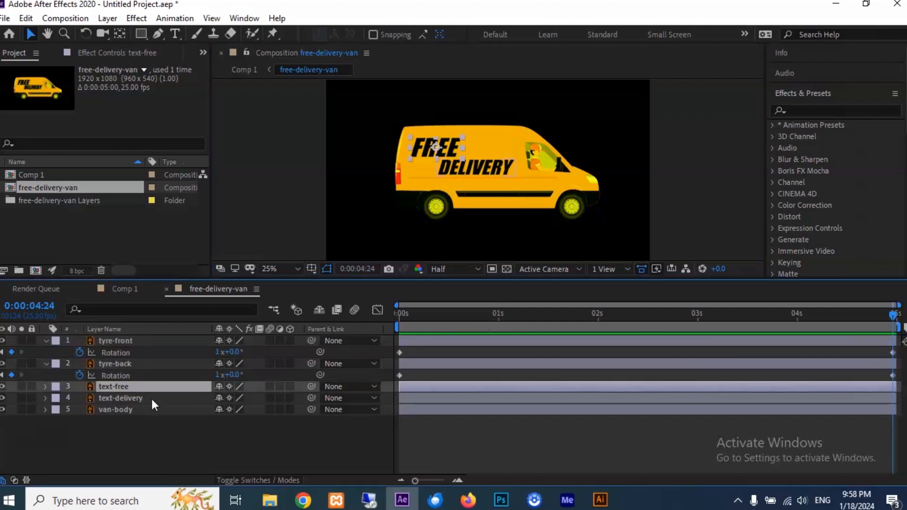
left_click(138, 398)
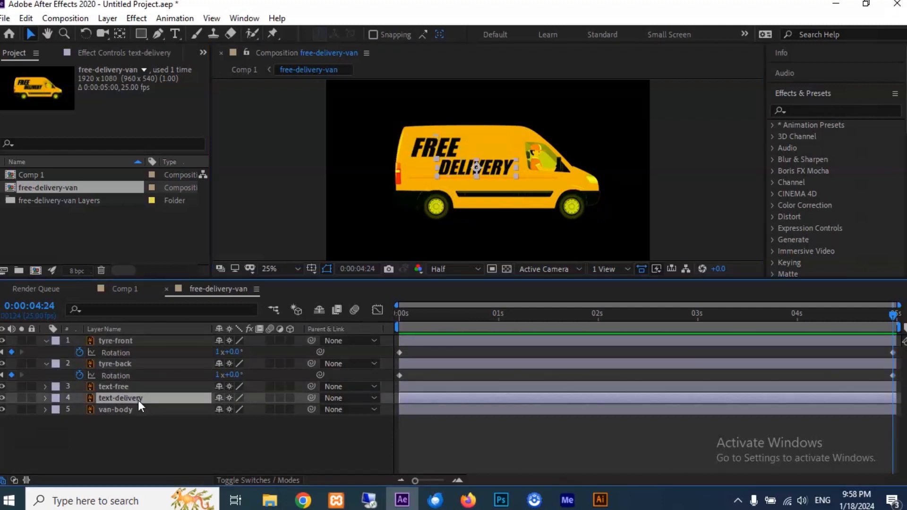
left_click(122, 409)
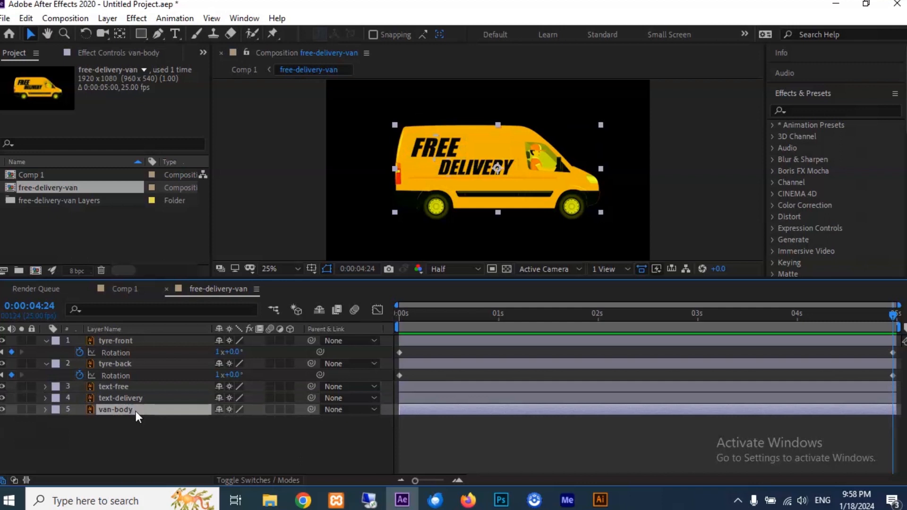
left_click(24, 409)
left_click(24, 410)
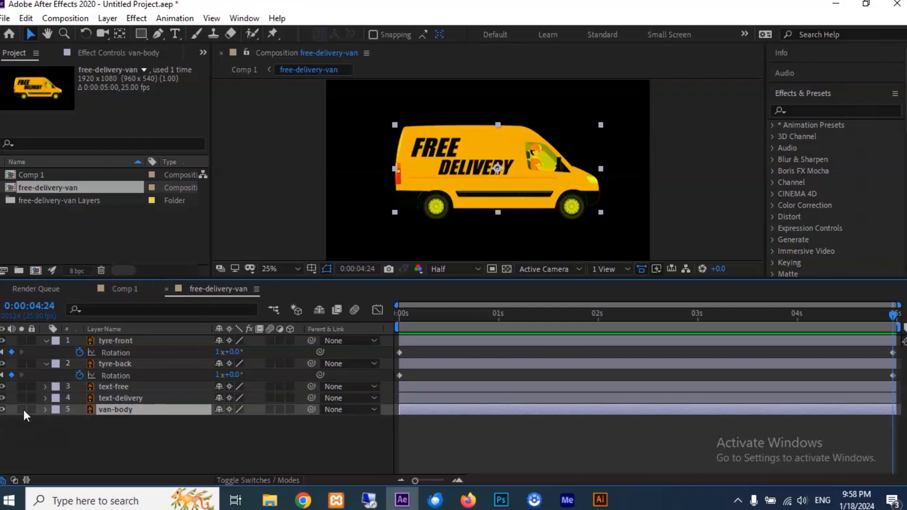
Step: Parent the text-free and text-delivery layers to the van-body layer
left_click(143, 396)
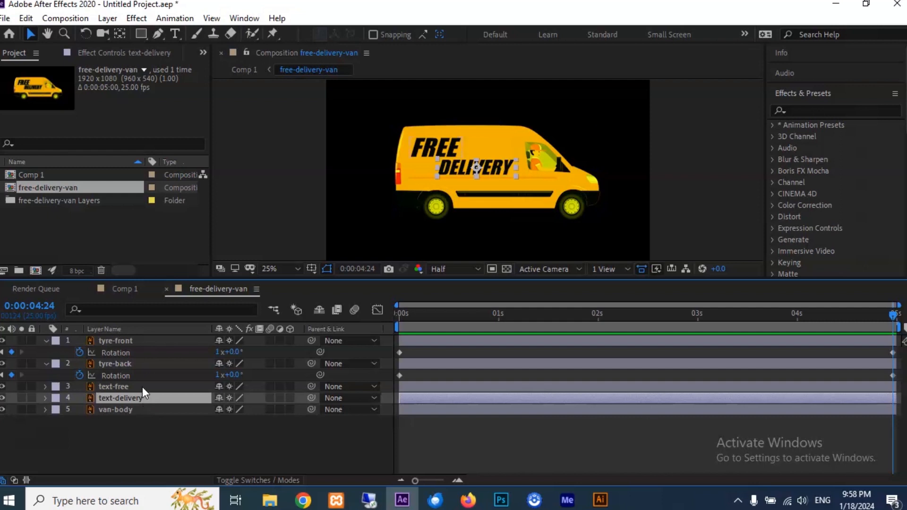
left_click(143, 386, "shift")
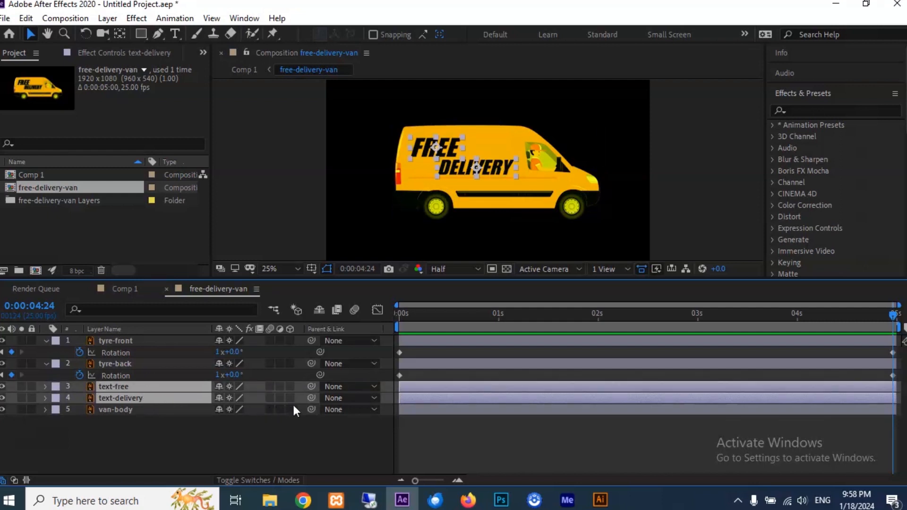
left_click_drag(311, 398, 183, 409)
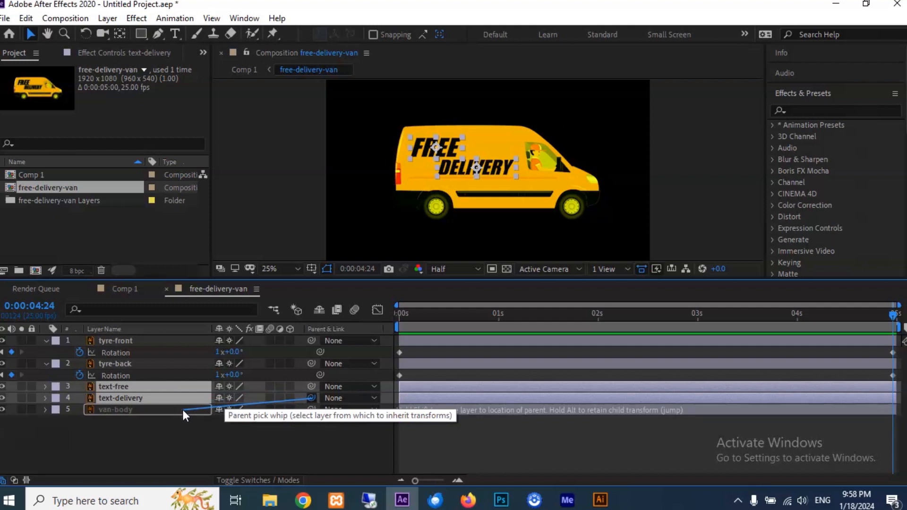
left_click_drag(182, 409, 182, 408)
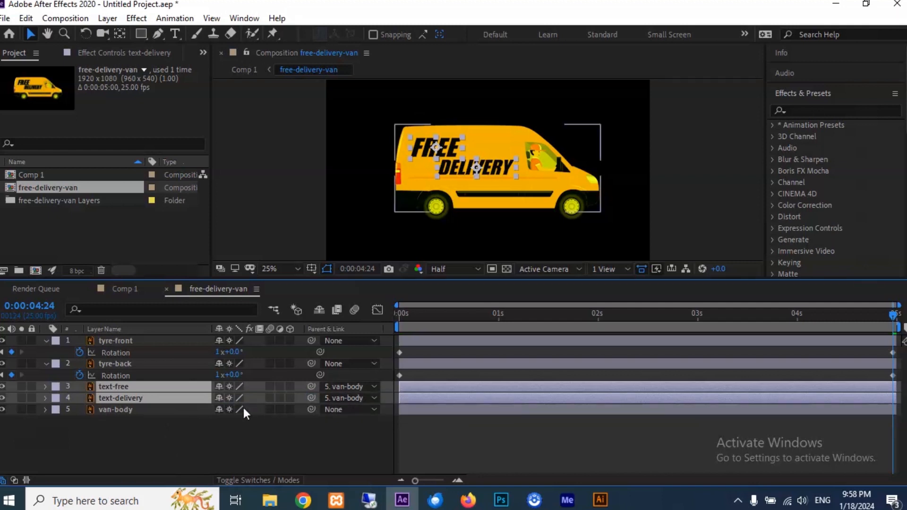
Step: Set a starting Position keyframe on the van-body layer at 0:00:00:00
left_click(164, 409)
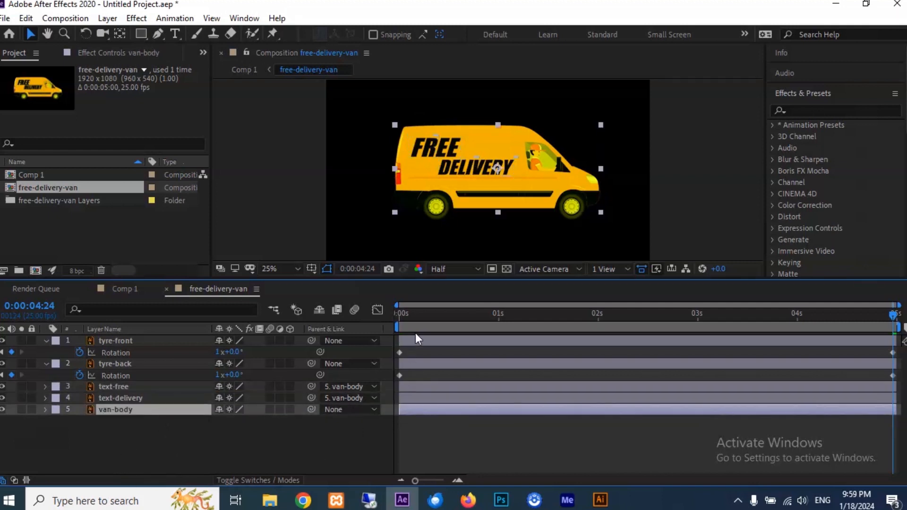
left_click_drag(426, 316, 372, 314)
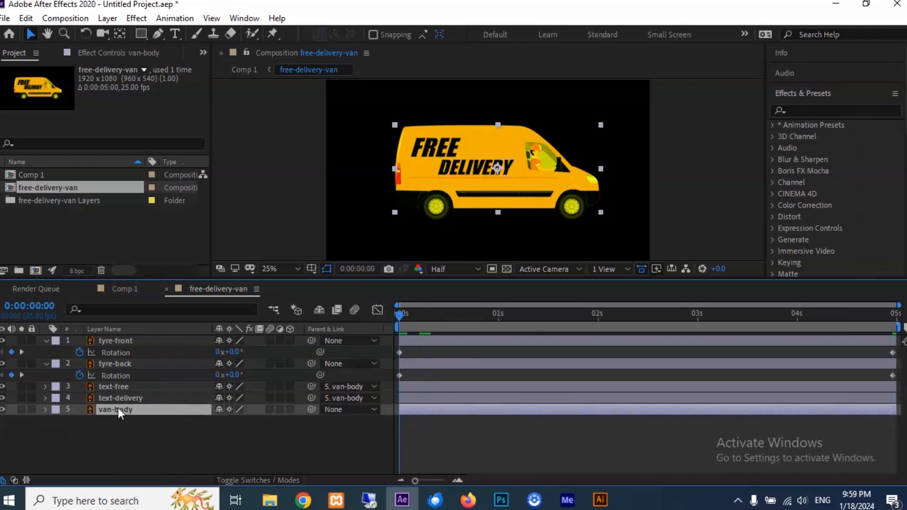
key("p")
left_click(83, 420)
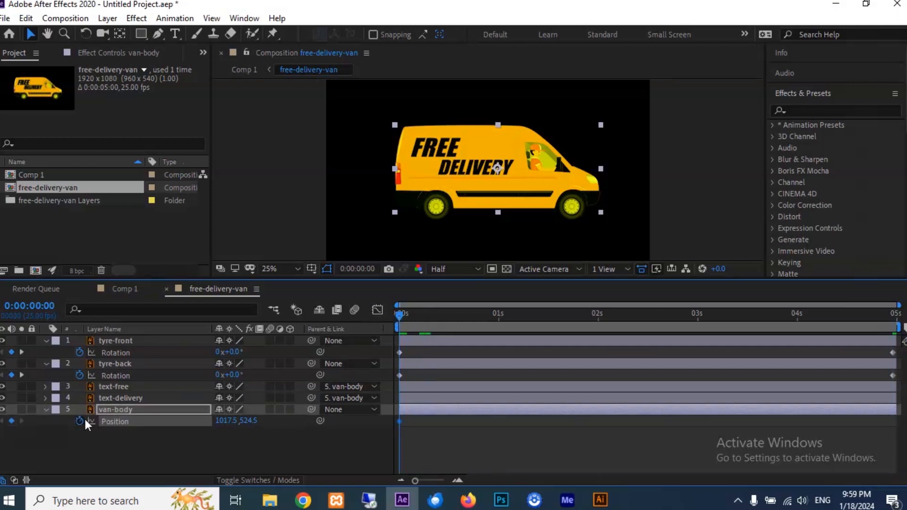
Step: Nudge the van-body layer up 4 pixels at 0:00:00:11 to keyframe its Position at 1017.5, 520.5
left_click(444, 314)
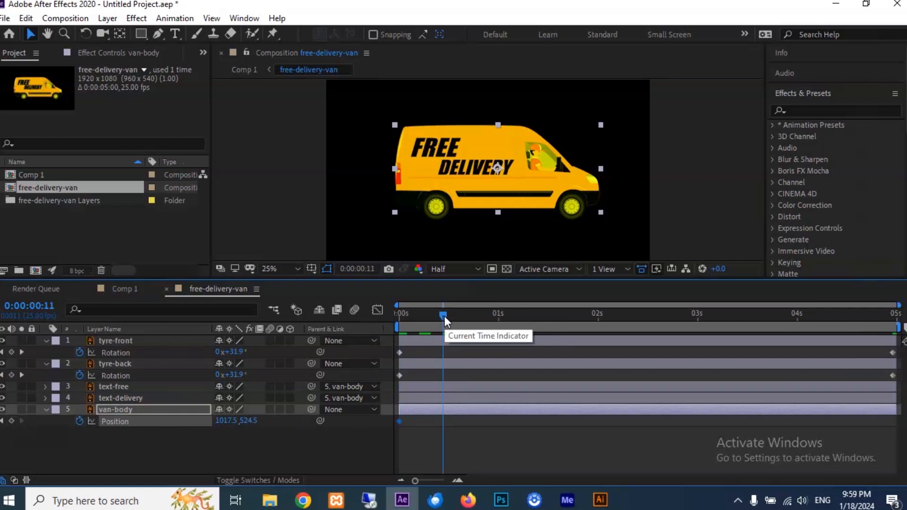
key("Up")
key("Up")
key("Up")
key("Up")
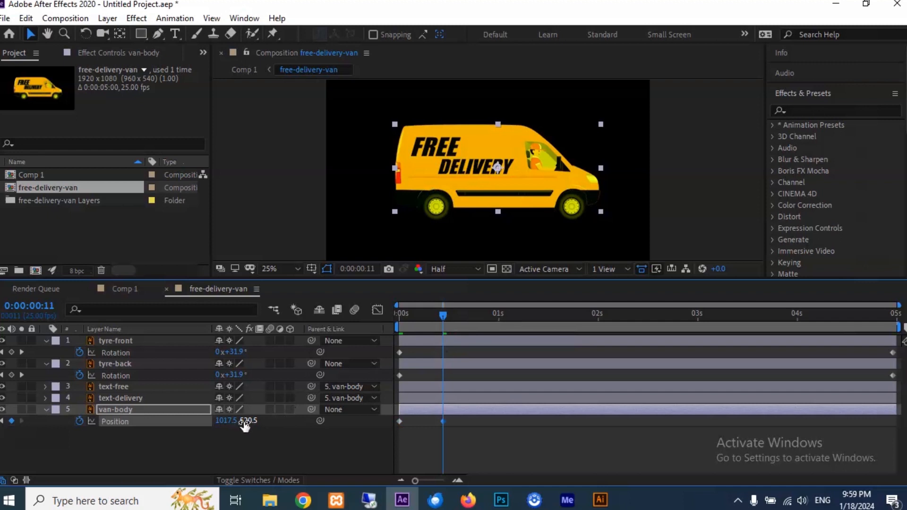
Step: Keyframe the van-body layer's Position at 1017.5, 524.5 at 0:00:01:00, moving it down 4 pixels
left_click(498, 313)
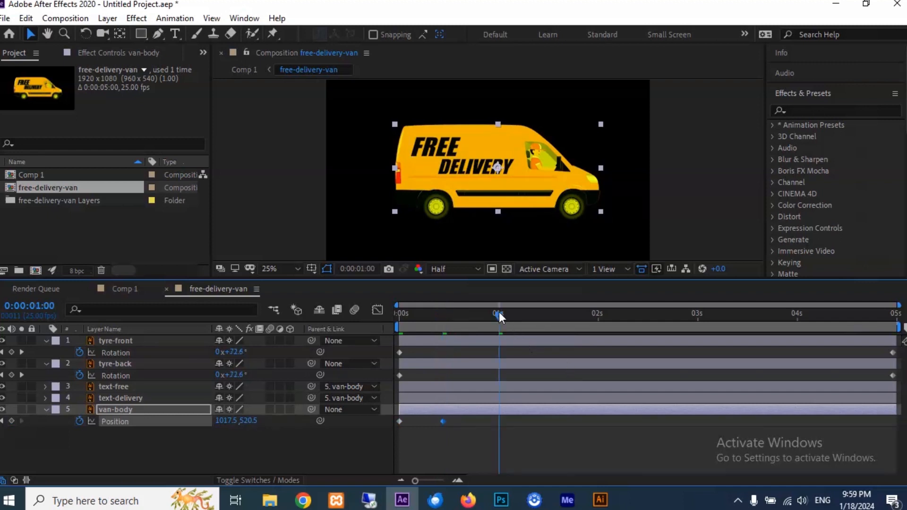
left_click(399, 421)
key("Down")
key("Down")
key("Down")
key("Down")
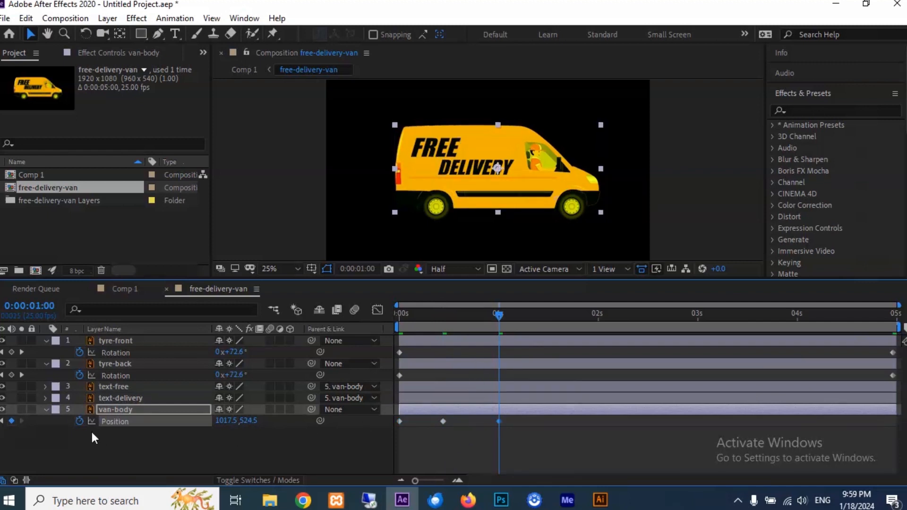
Step: Add a loopOut() expression to the van-body layer's Position and preview the bouncing motion
left_click(79, 420, "alt")
type("loop")
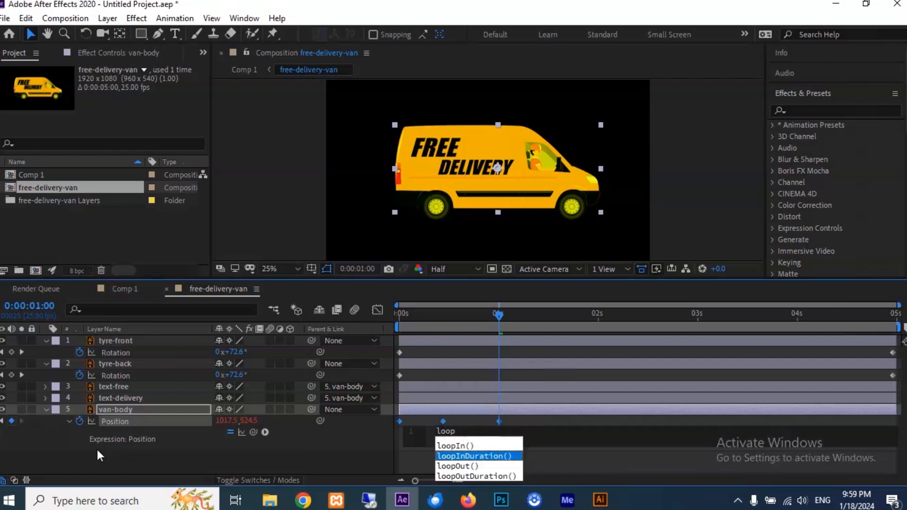
key("Down")
key("Return")
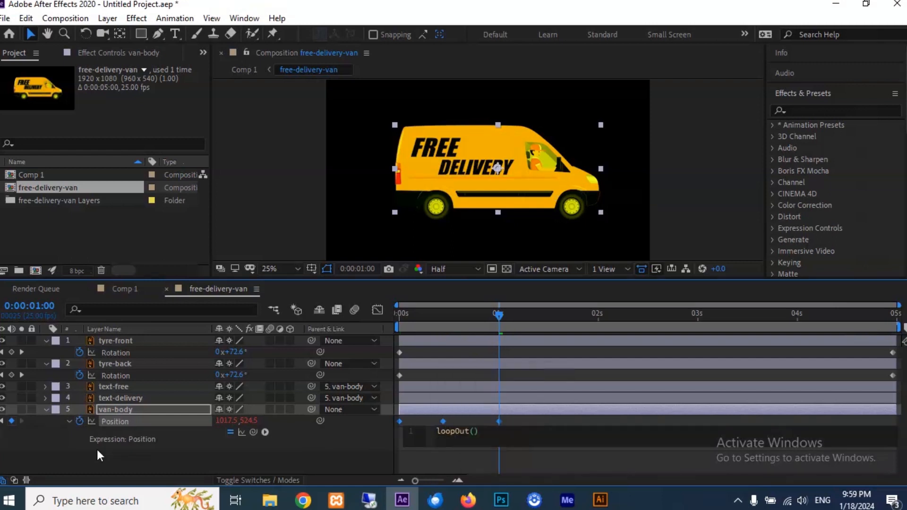
left_click(421, 418)
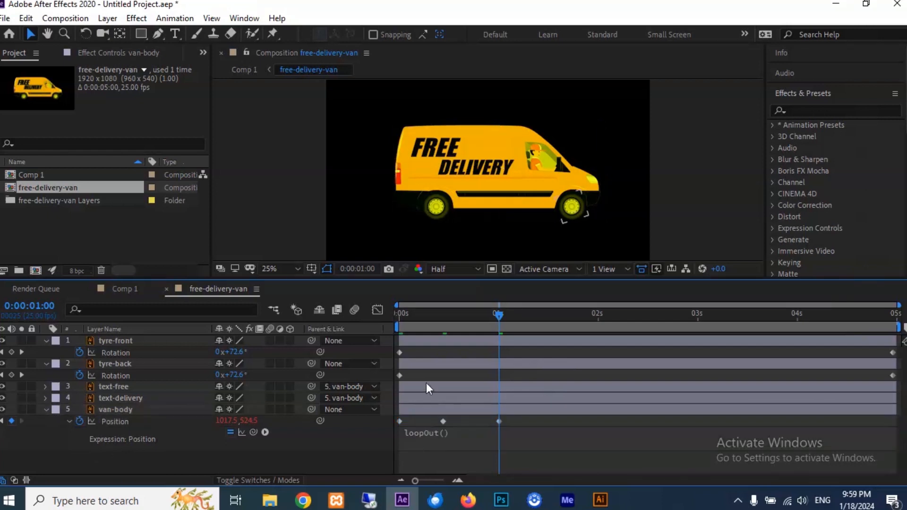
key("space")
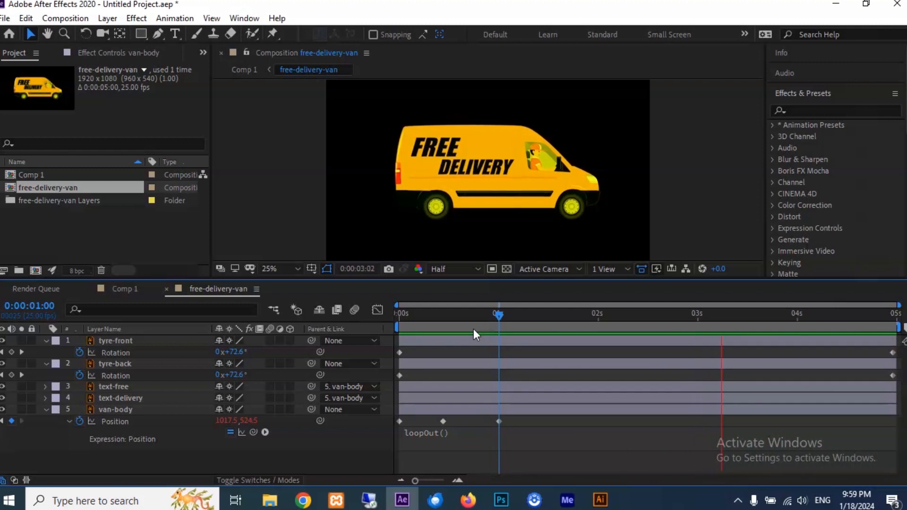
Step: Set the tyre-front and tyre-back Rotation keyframes at 0:00:04:24 to 2x+0.0° and preview the faster spin
left_click(395, 312)
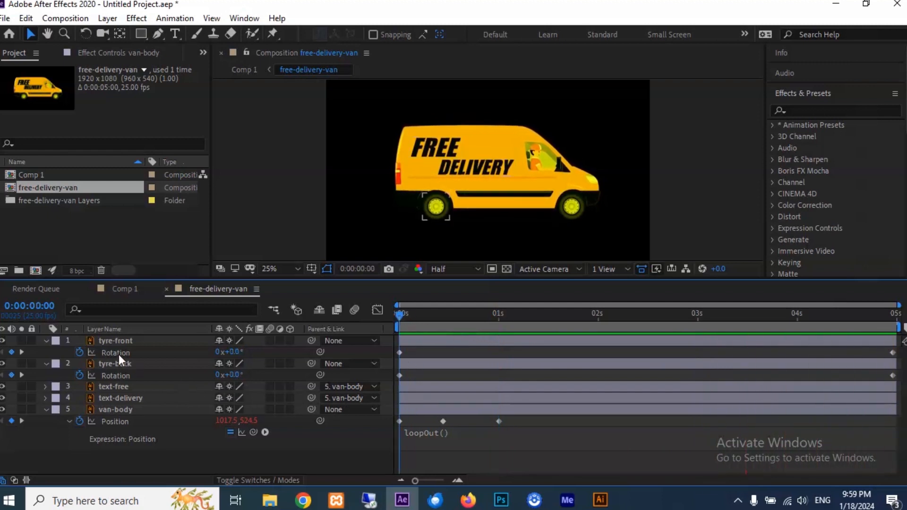
left_click_drag(853, 316, 905, 325)
left_click(219, 352)
type("2")
key("Return")
key("space")
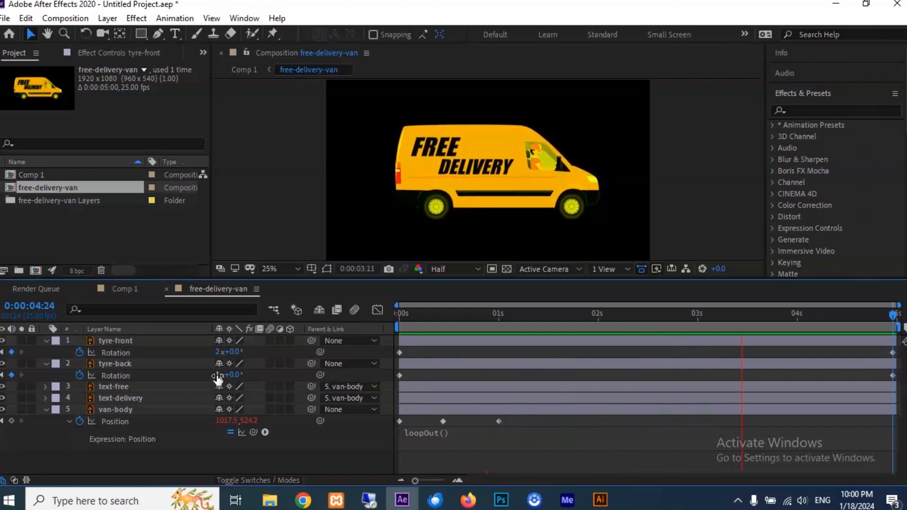
left_click(217, 375)
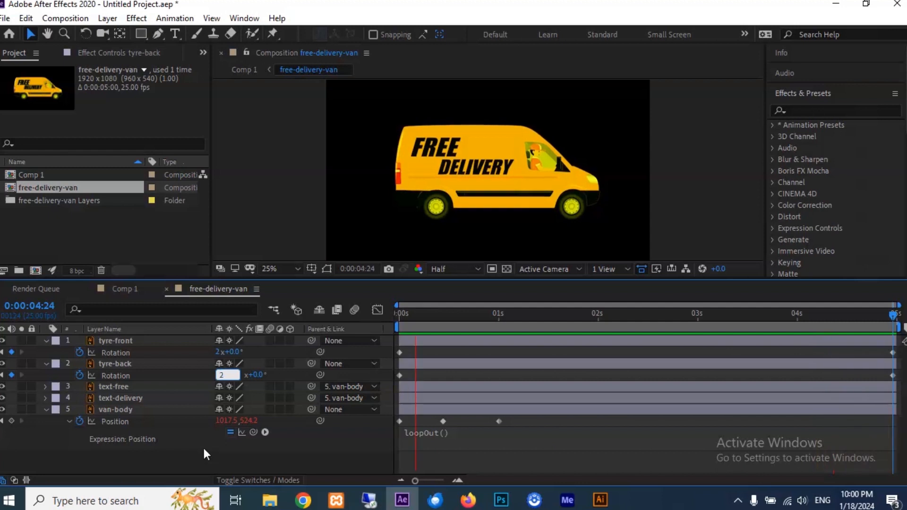
type("2")
key("Return")
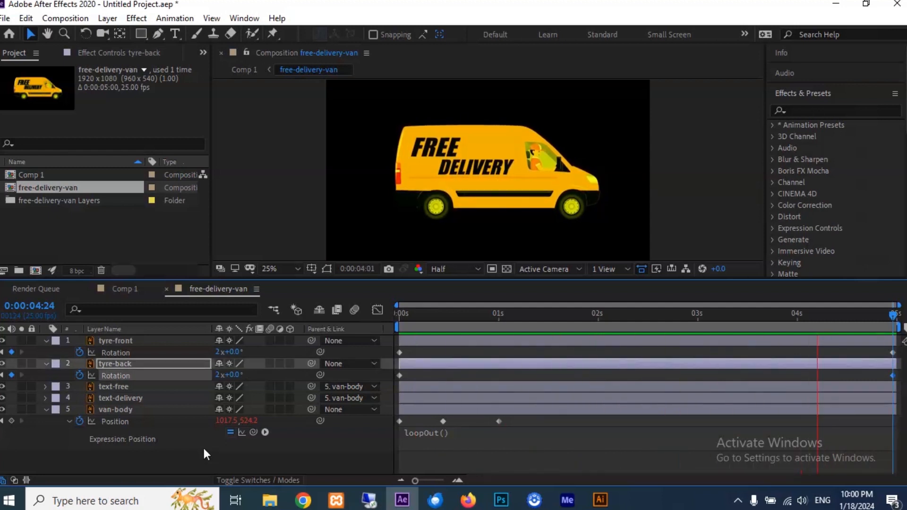
key("period")
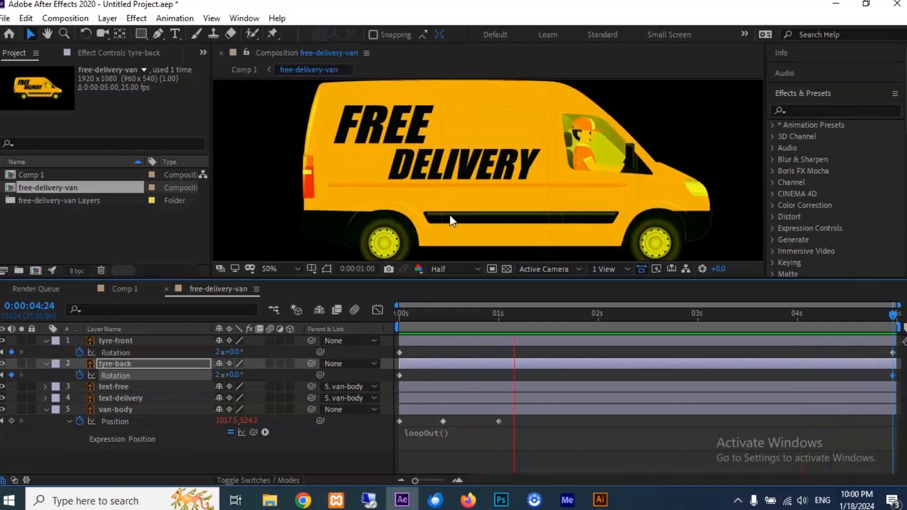
key("comma")
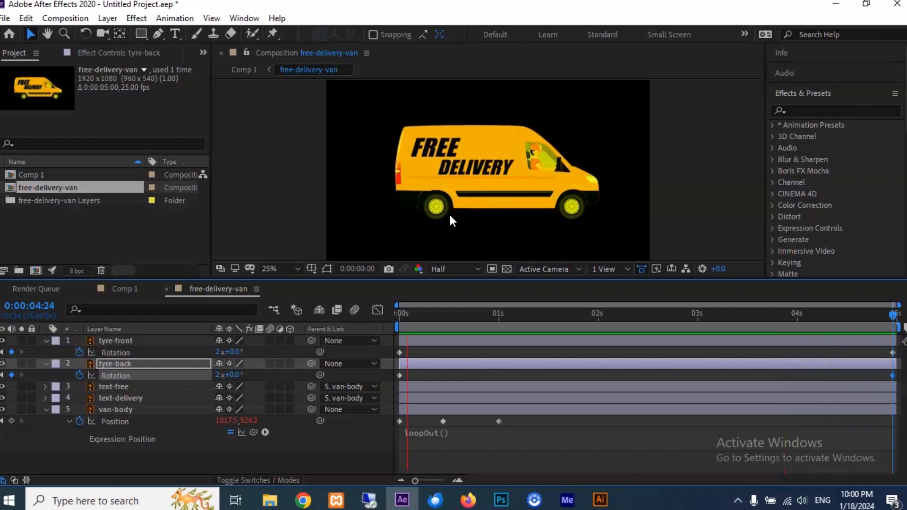
left_click_drag(460, 333, 893, 334)
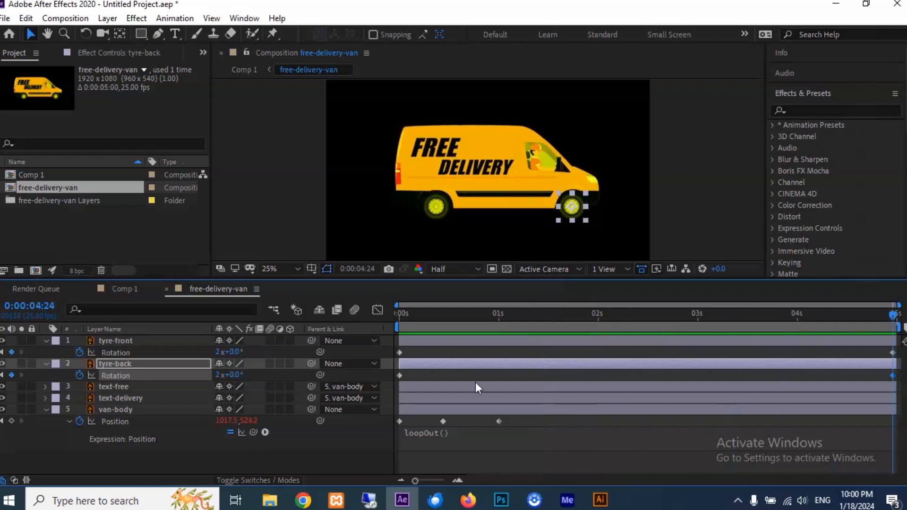